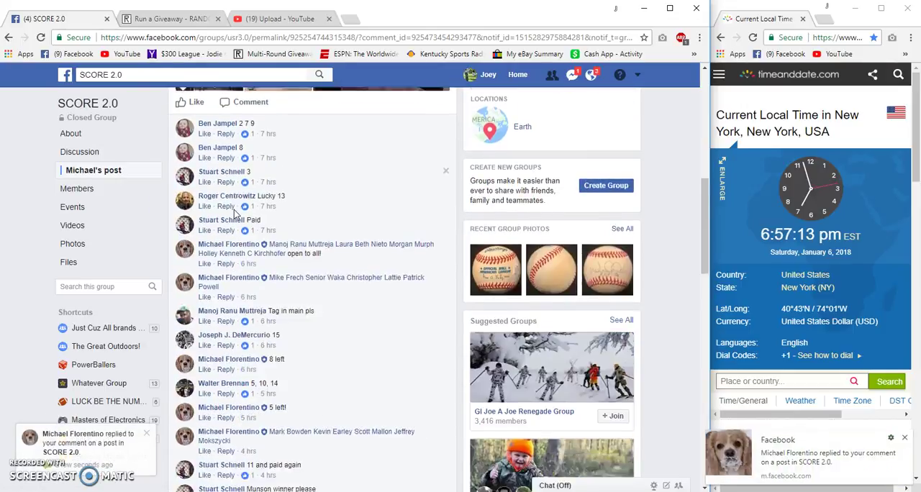
{"action": "scroll", "coordinate": [235, 214], "scroll_direction": "down", "scroll_amount": 5}
{"action": "scroll", "coordinate": [235, 210], "scroll_direction": "down", "scroll_amount": 5}
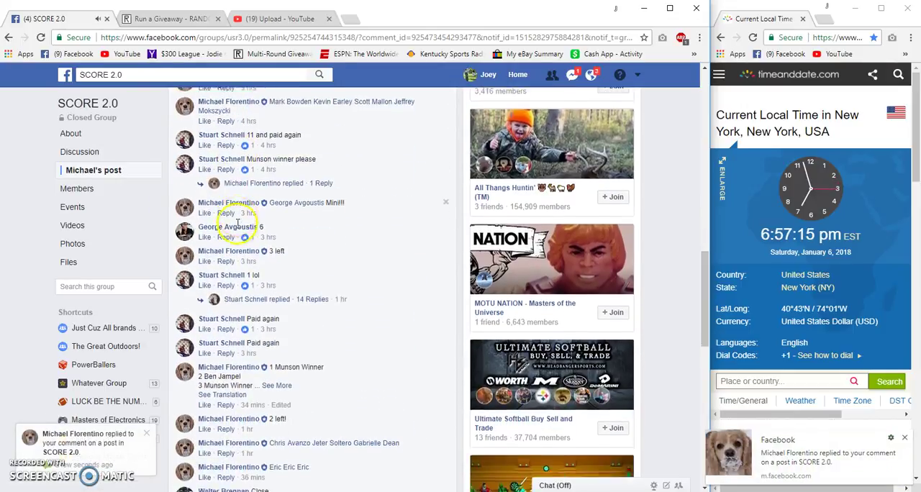
{"action": "scroll", "coordinate": [235, 210], "scroll_direction": "down", "scroll_amount": 5}
Step: Expand the admin's comment and copy its numbered 15-name spot list
{"action": "left_click", "coordinate": [277, 163]}
{"action": "left_click_drag", "start_coordinate": [271, 147], "coordinate": [273, 274]}
{"action": "right_click", "coordinate": [274, 248]}
{"action": "left_click", "coordinate": [284, 253]}
{"action": "scroll", "coordinate": [273, 266], "scroll_direction": "down", "scroll_amount": 10}
{"action": "scroll", "coordinate": [274, 274], "scroll_direction": "down", "scroll_amount": 2}
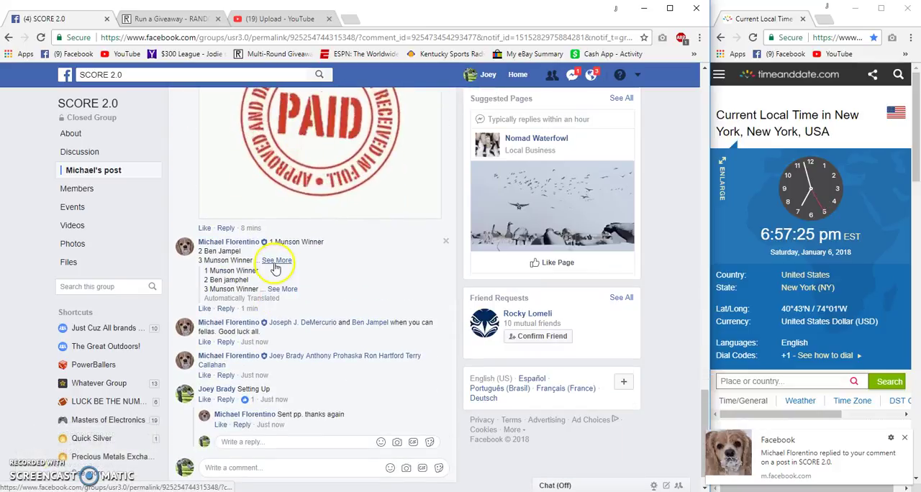
{"action": "left_click", "coordinate": [275, 261]}
{"action": "mouse_move", "coordinate": [270, 242]}
{"action": "left_mouse_down"}
{"action": "mouse_move", "coordinate": [292, 299]}
{"action": "mouse_move", "coordinate": [260, 371]}
{"action": "left_mouse_up"}
{"action": "right_click", "coordinate": [256, 335]}
{"action": "left_click", "coordinate": [264, 341]}
{"action": "scroll", "coordinate": [259, 345], "scroll_direction": "down", "scroll_amount": 2}
Step: Post a 'Live' comment in the giveaway thread
{"action": "left_click", "coordinate": [247, 437]}
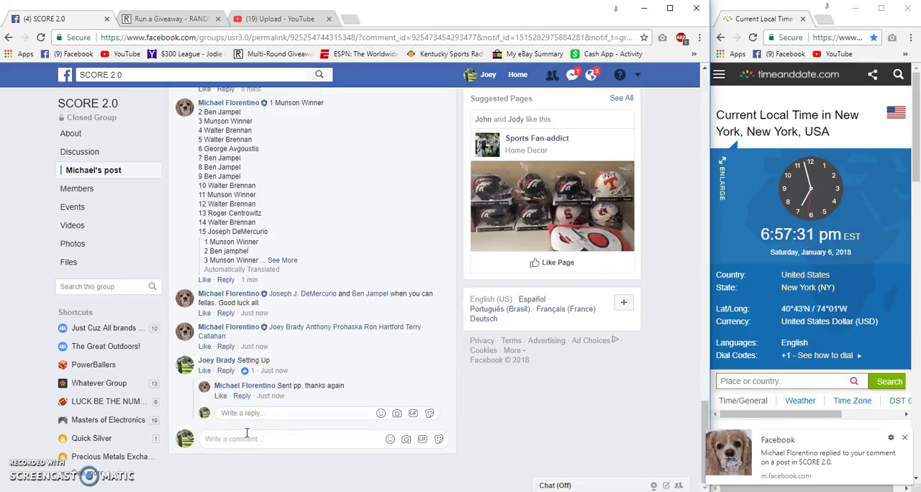
{"action": "type", "text": "Live"}
{"action": "key", "text": "Return"}
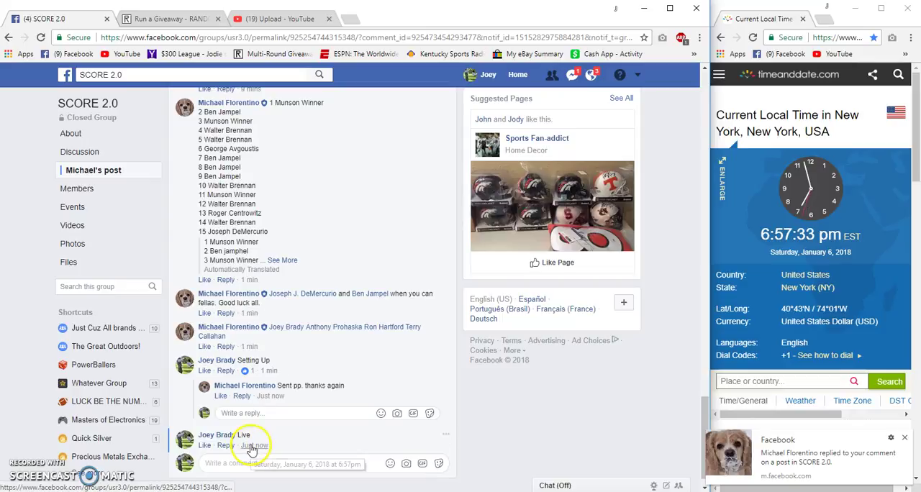
{"action": "left_click", "coordinate": [171, 19]}
Step: Paste the 15 spot entries, roll 2d6 for six rounds, and begin the giveaway
{"action": "right_click", "coordinate": [101, 265]}
{"action": "left_click", "coordinate": [127, 330]}
{"action": "left_click", "coordinate": [649, 207]}
{"action": "left_click", "coordinate": [615, 229]}
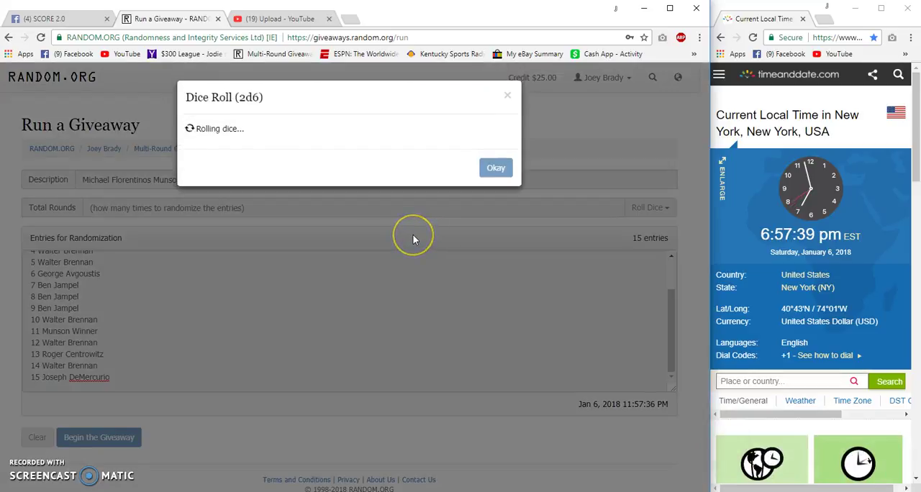
{"action": "left_click", "coordinate": [496, 220]}
{"action": "left_click", "coordinate": [100, 437]}
{"action": "left_click", "coordinate": [441, 218]}
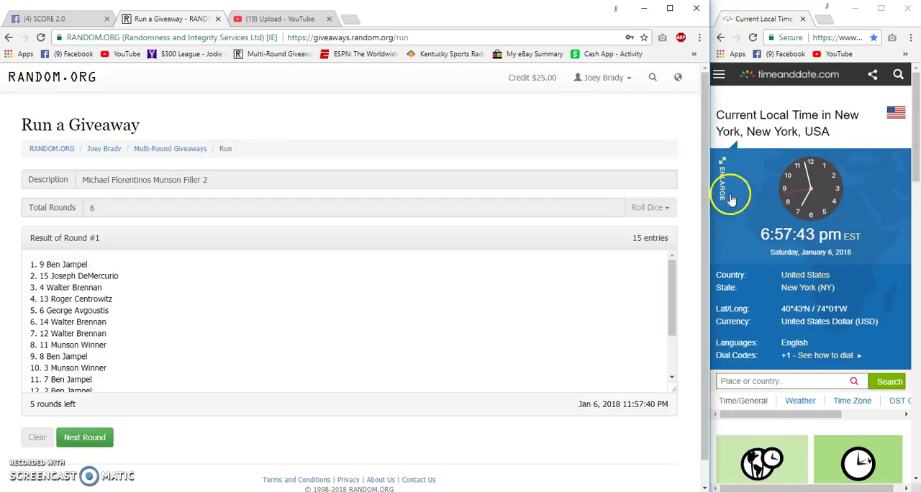
{"action": "scroll", "coordinate": [280, 353], "scroll_direction": "down", "scroll_amount": 1}
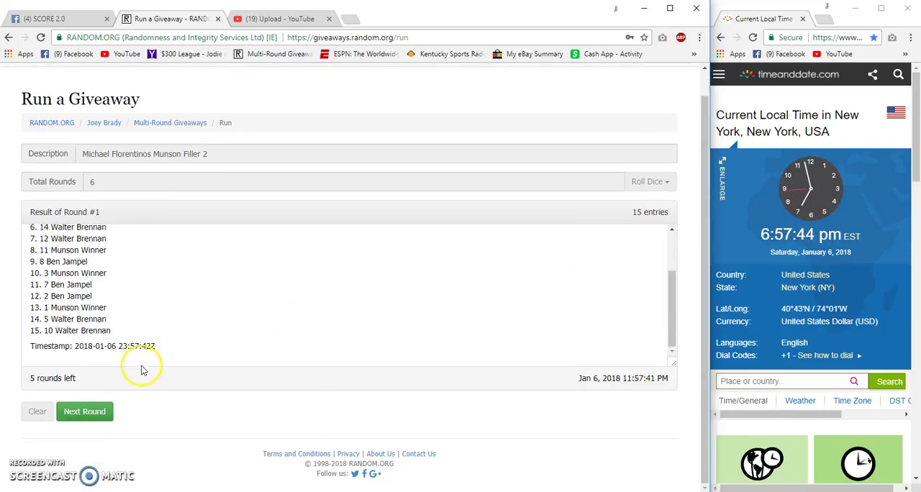
Step: Run four more randomization rounds, bringing the giveaway through round five
{"action": "left_click", "coordinate": [85, 410]}
{"action": "left_click", "coordinate": [92, 411]}
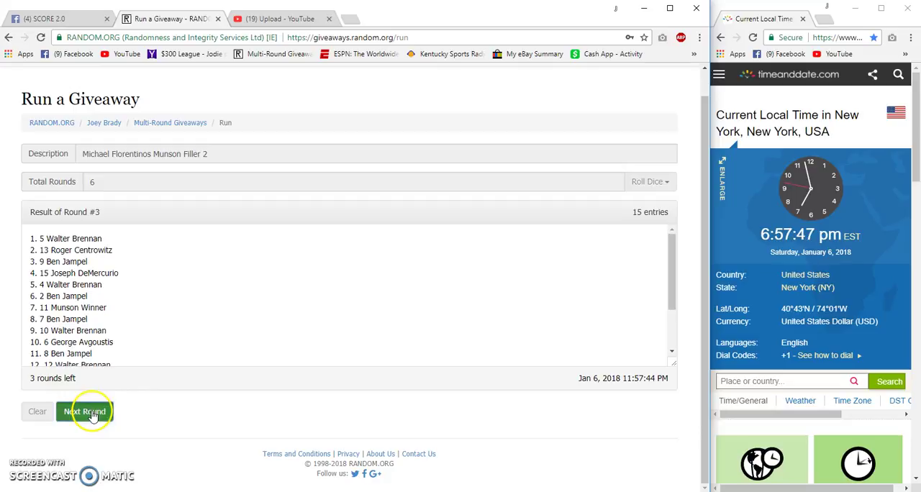
{"action": "left_click", "coordinate": [85, 411]}
{"action": "left_click", "coordinate": [85, 410]}
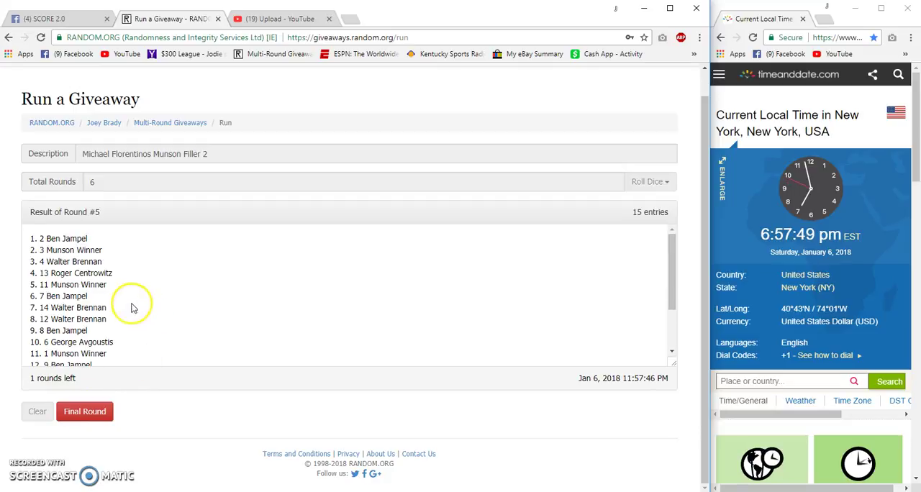
{"action": "scroll", "coordinate": [132, 305], "scroll_direction": "down", "scroll_amount": 3}
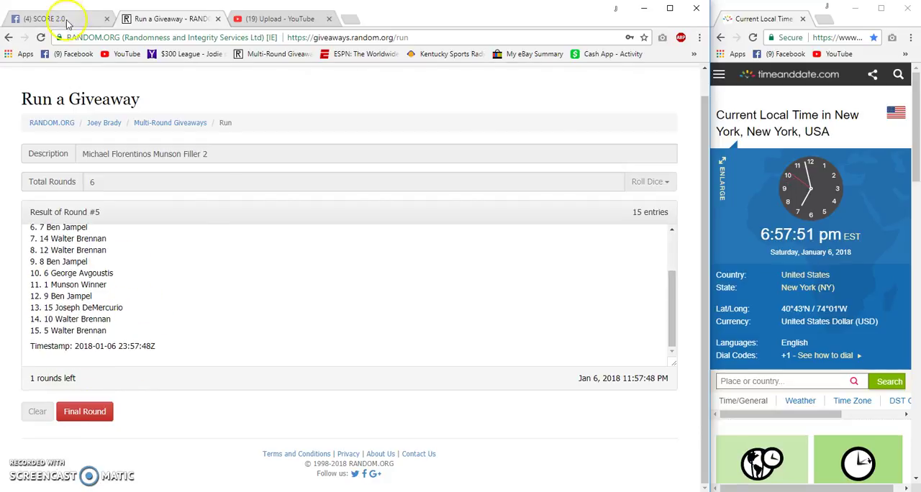
Step: Return to the Facebook group post to leave the 'Good Luck final Round' comment
{"action": "left_click", "coordinate": [43, 18]}
{"action": "scroll", "coordinate": [228, 302], "scroll_direction": "up", "scroll_amount": 5}
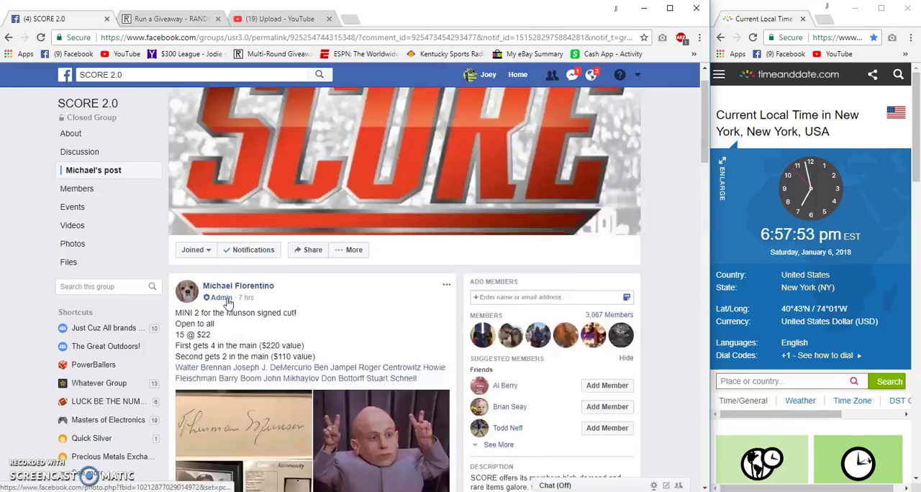
{"action": "scroll", "coordinate": [227, 302], "scroll_direction": "down", "scroll_amount": 5}
{"action": "scroll", "coordinate": [227, 302], "scroll_direction": "down", "scroll_amount": 5}
{"action": "scroll", "coordinate": [252, 306], "scroll_direction": "down", "scroll_amount": 3}
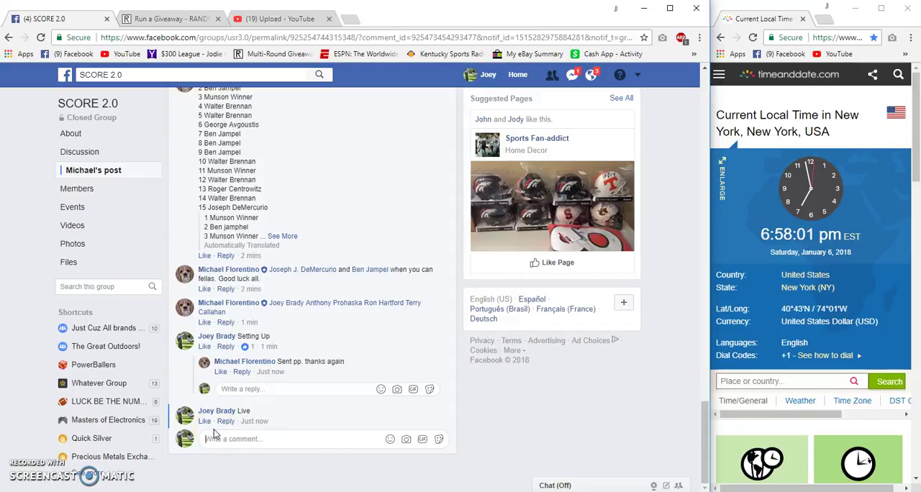
Step: Run the final RANDOM.ORG round and select winning spots 7 and 8
{"action": "left_click", "coordinate": [158, 19]}
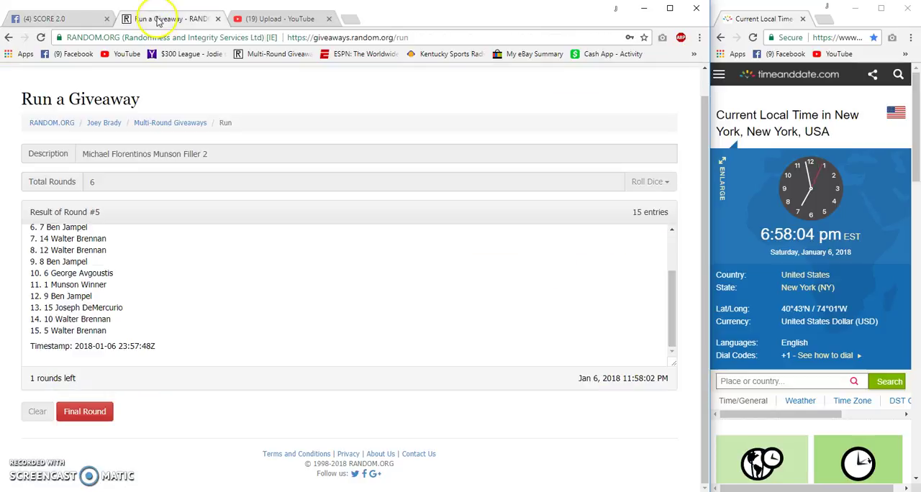
{"action": "left_click", "coordinate": [85, 411]}
{"action": "left_click_drag", "start_coordinate": [30, 238], "coordinate": [88, 238]}
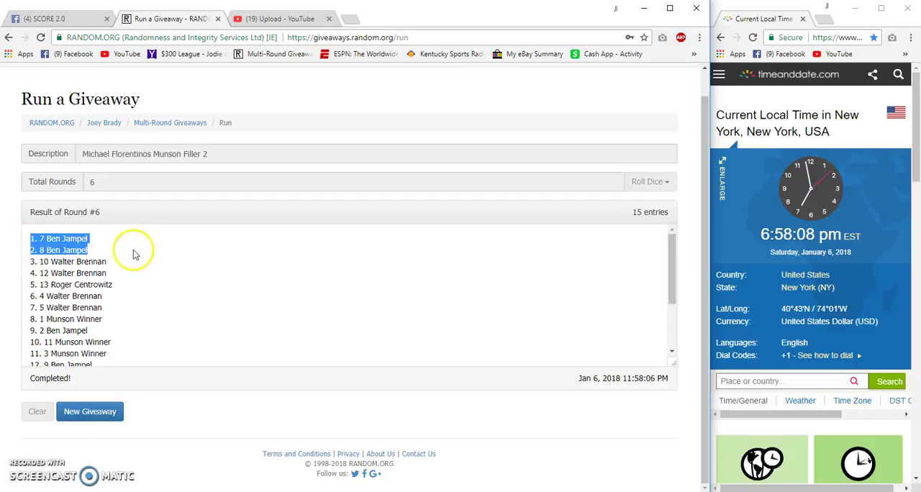
{"action": "scroll", "coordinate": [131, 259], "scroll_direction": "down", "scroll_amount": 5}
Step: Copy the giveaway's verification link and post 'Done' in the Facebook thread
{"action": "left_click", "coordinate": [142, 333]}
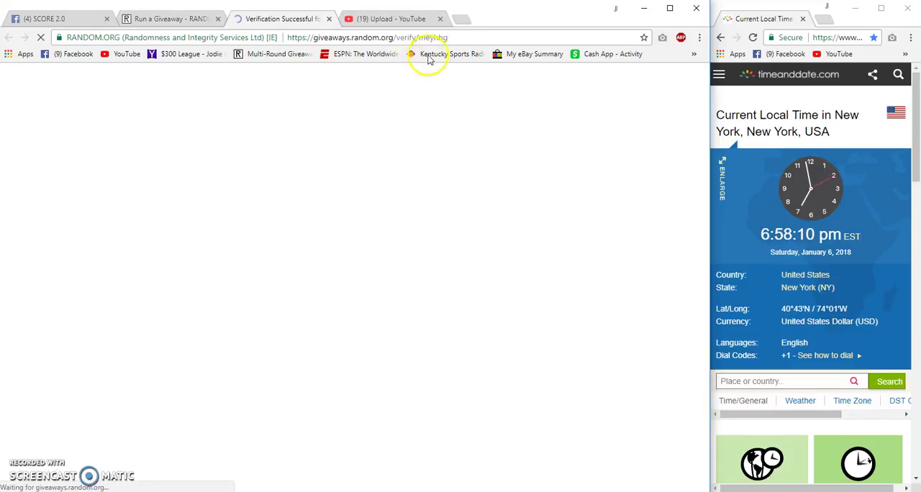
{"action": "left_click", "coordinate": [359, 37]}
{"action": "right_click", "coordinate": [432, 37]}
{"action": "left_click", "coordinate": [452, 77]}
{"action": "scroll", "coordinate": [435, 249], "scroll_direction": "down", "scroll_amount": 5}
{"action": "left_click", "coordinate": [31, 18]}
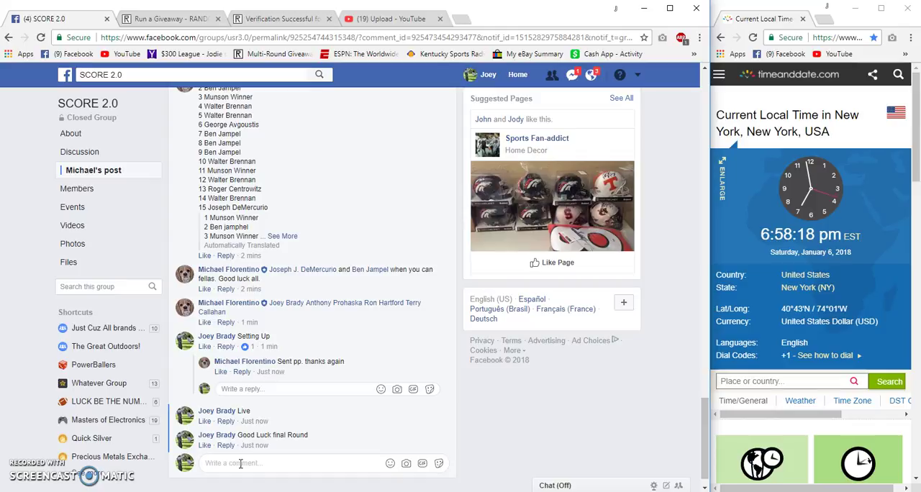
{"action": "type", "text": "Done"}
{"action": "key", "text": "Return"}
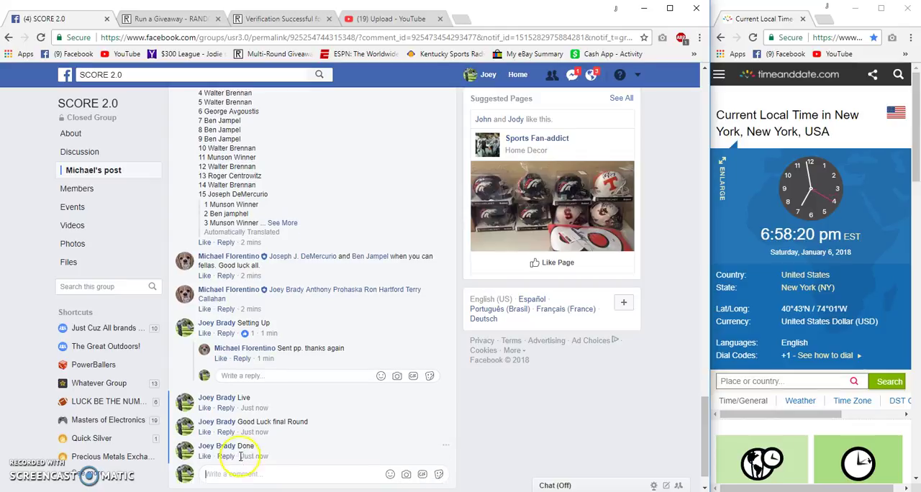